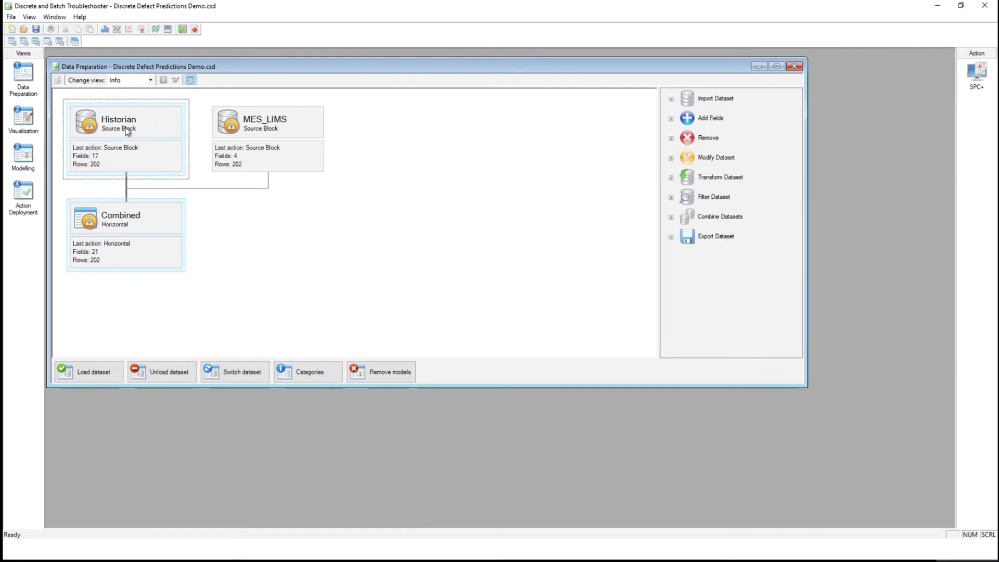
Confirm the Historian dataset's columns and inspect its data rows.
left_click(12, 44)
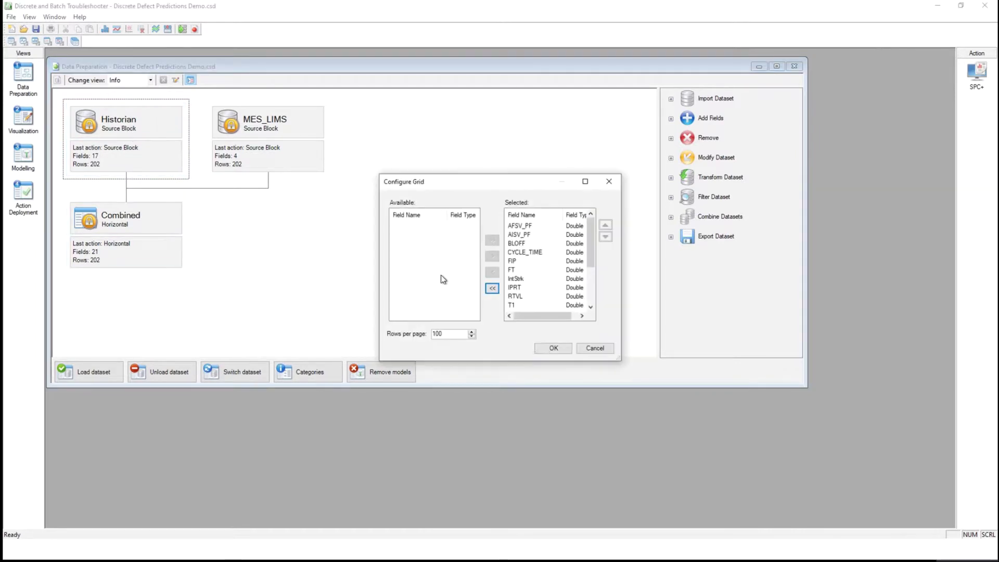
left_click(546, 347)
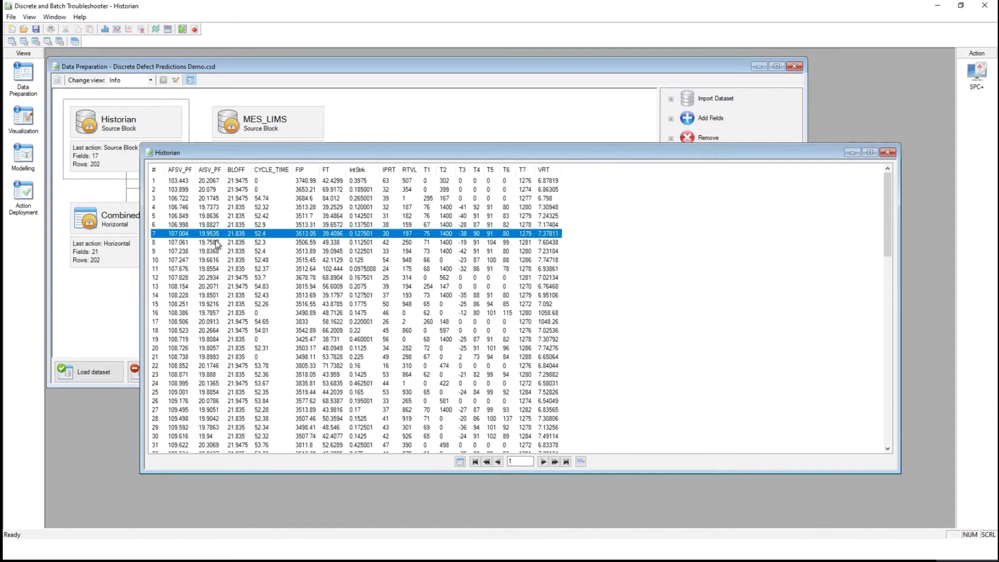
left_click(226, 243)
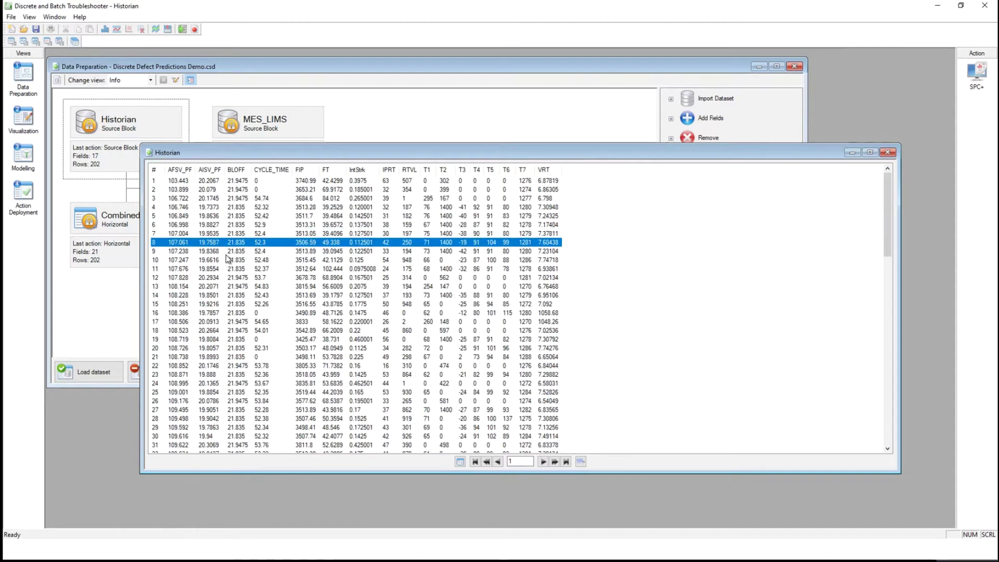
left_click(887, 152)
Confirm the MES_LIMS dataset's columns and inspect rows 4 to 13 of its data.
left_click(267, 130)
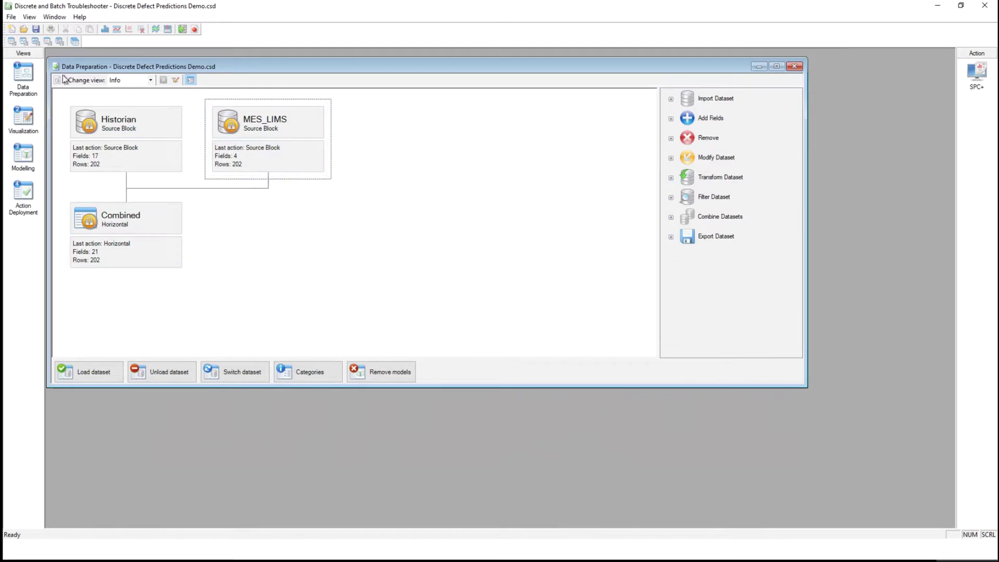
left_click(12, 41)
left_click(551, 348)
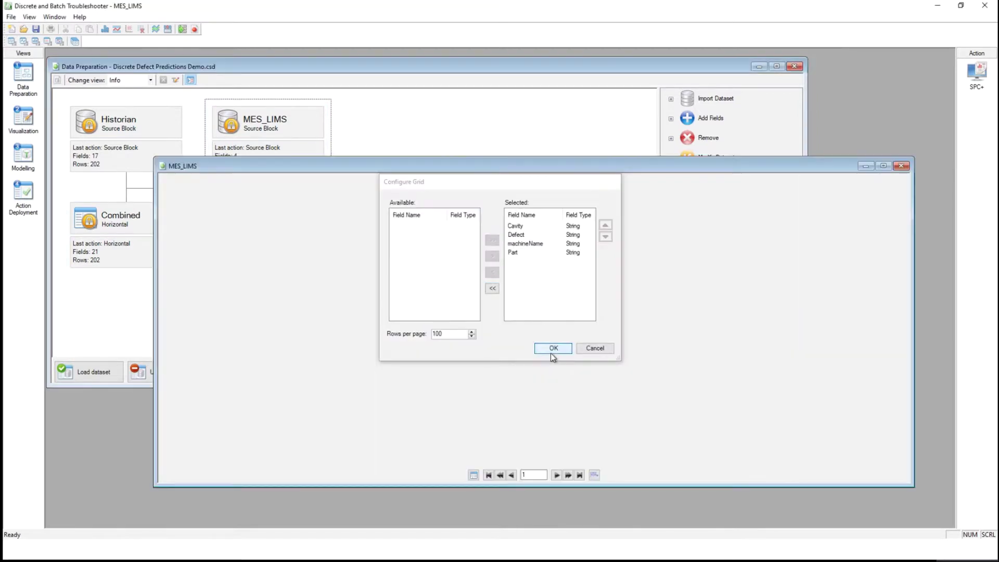
left_click_drag(222, 224, 229, 300)
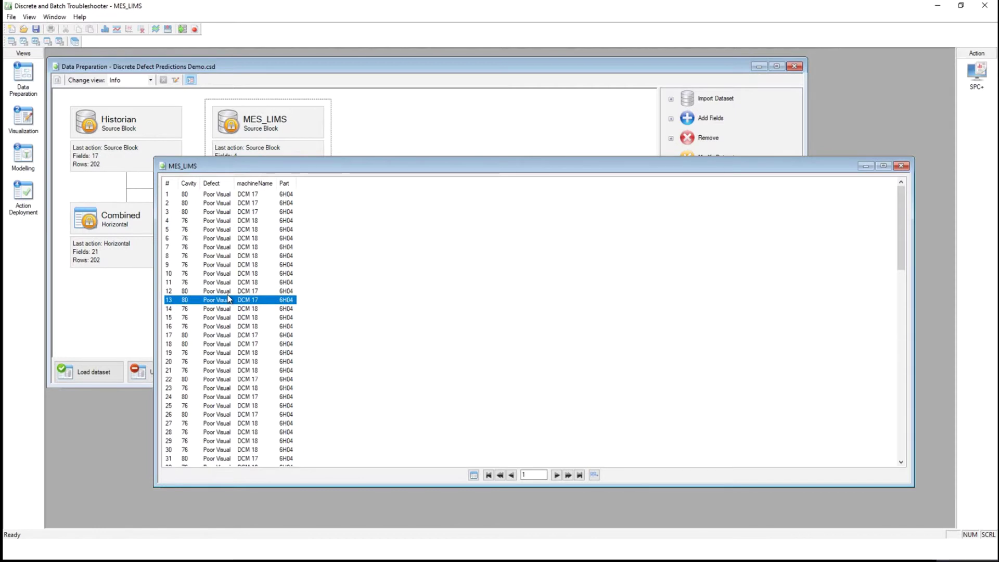
left_click(256, 238)
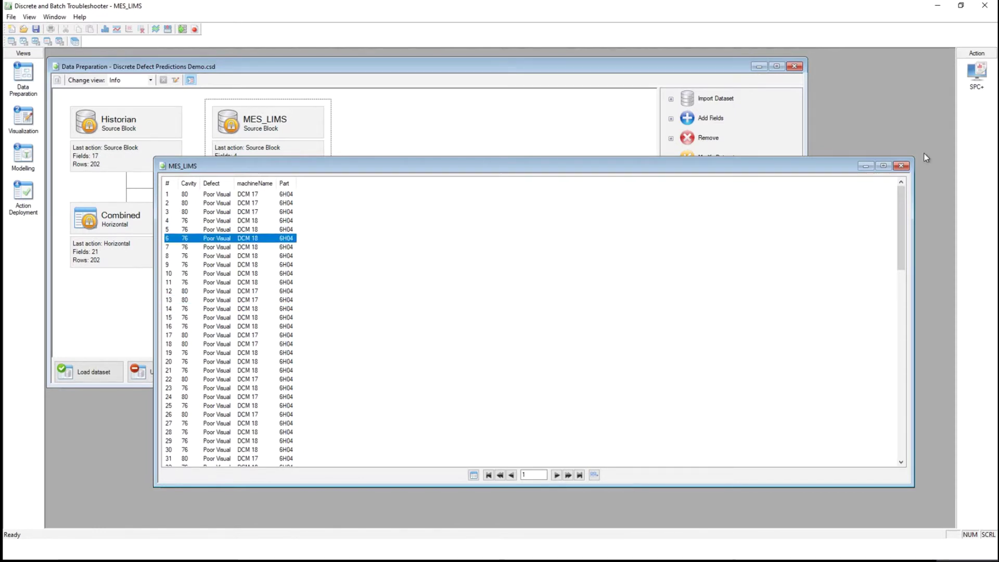
left_click(901, 165)
Check the Combined field categories sorted by category: Defect target; Part, machineName, Cavity states; others adjustable.
left_click(154, 148)
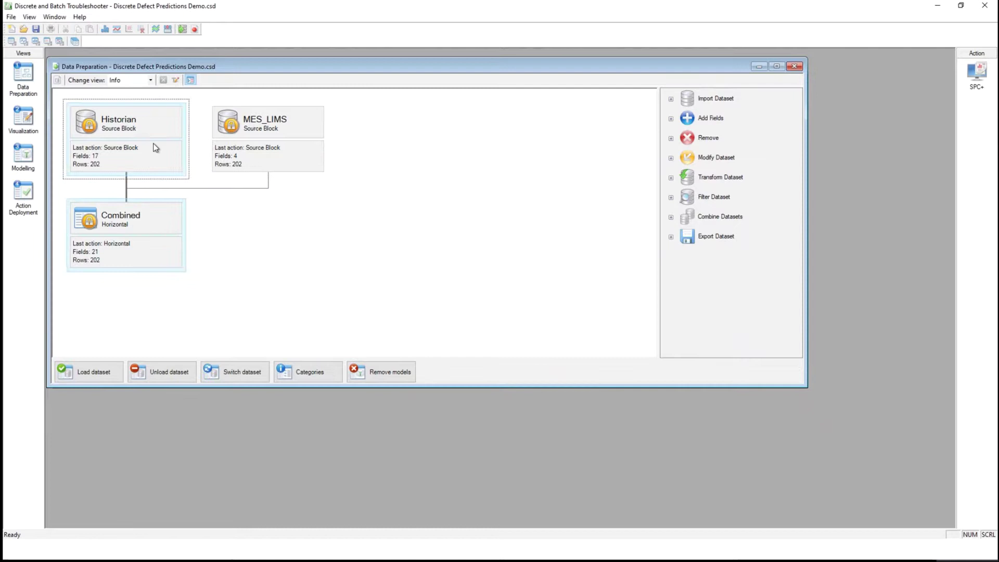
left_click(260, 157)
left_click(155, 218)
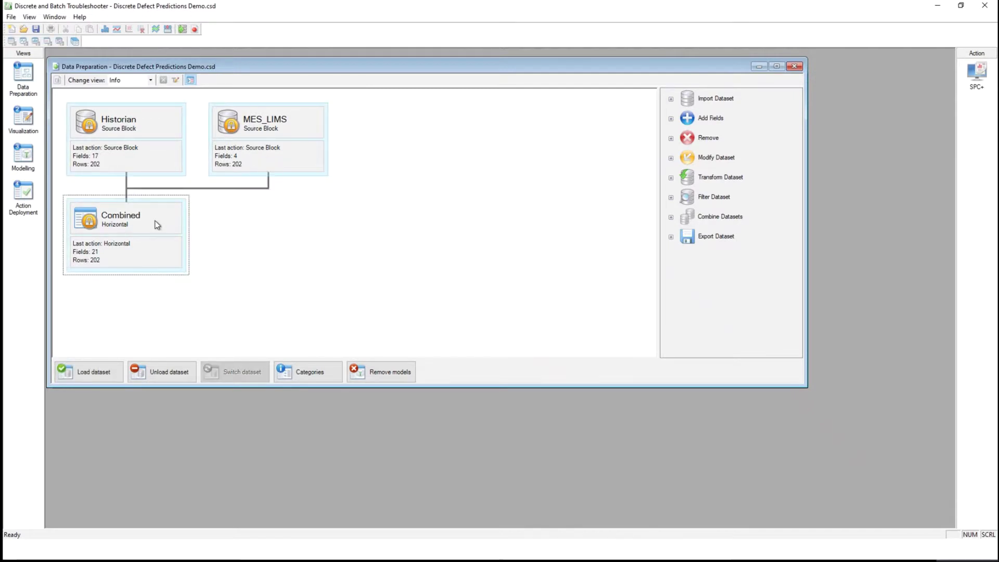
left_click(312, 371)
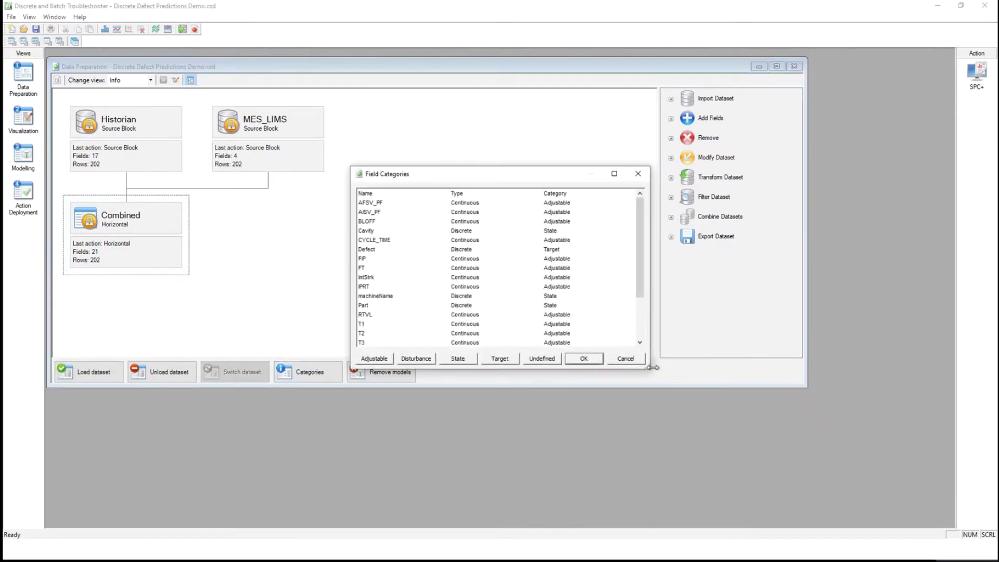
left_click_drag(653, 367, 686, 460)
left_click(595, 193)
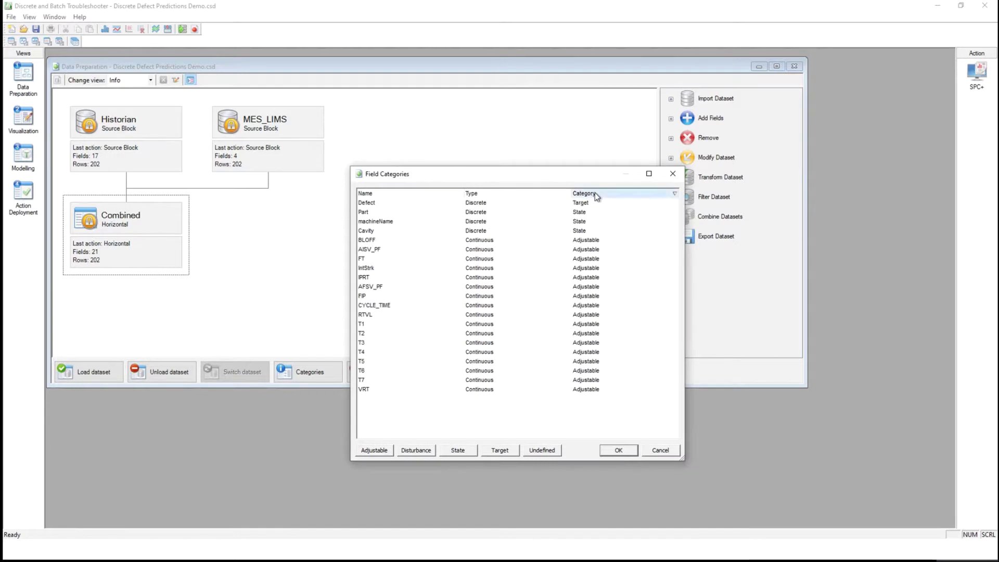
left_click(592, 202)
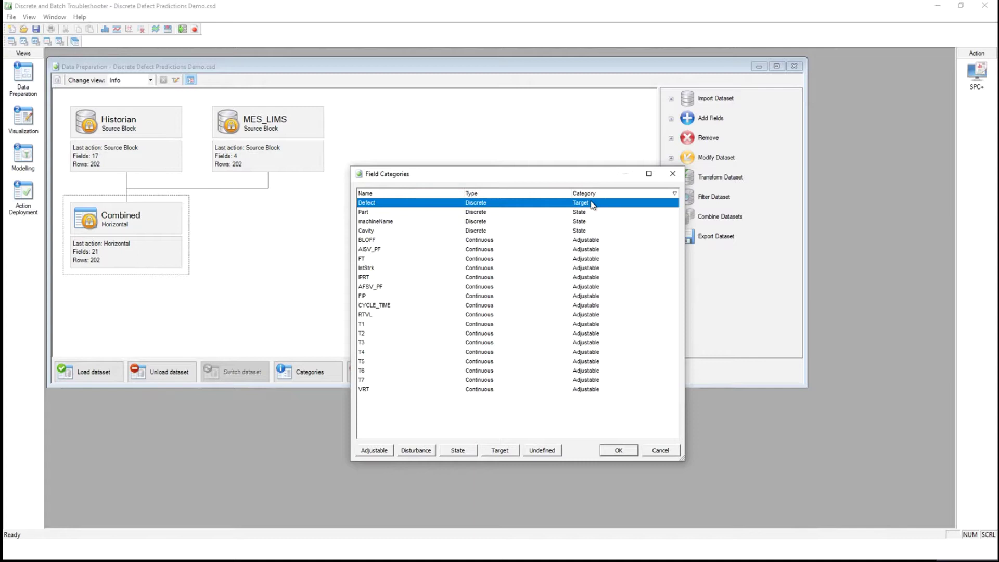
left_click(372, 213)
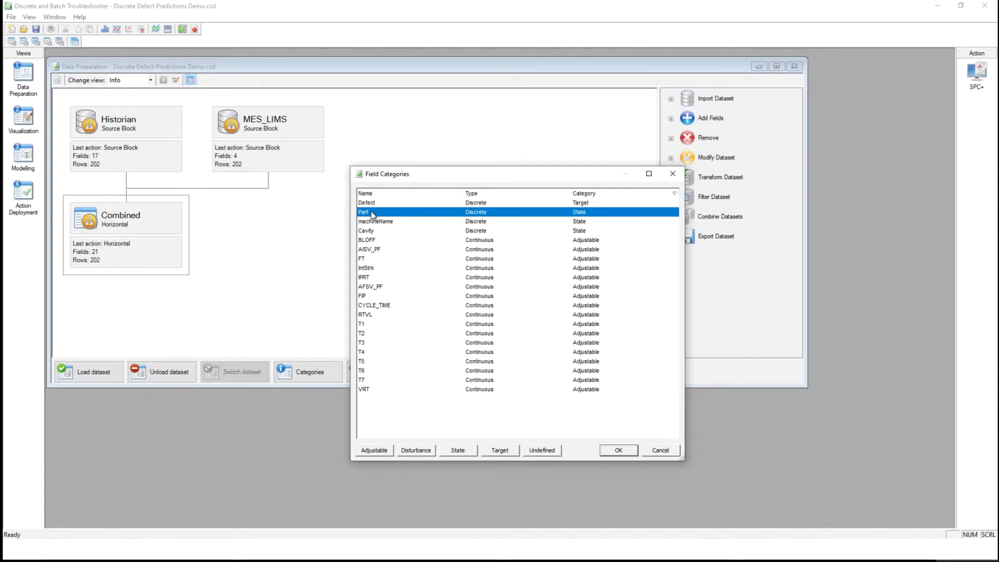
left_click(390, 222)
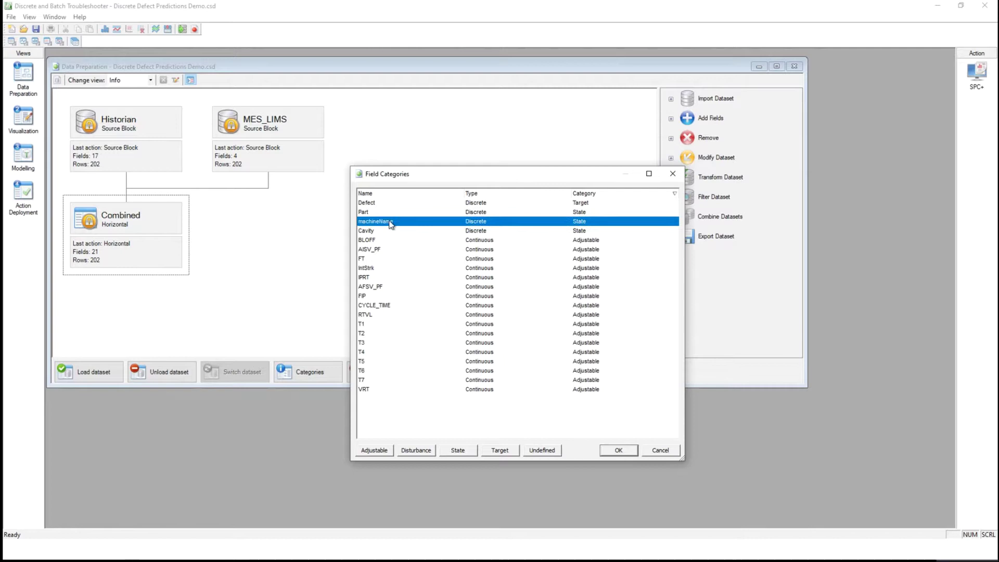
left_click(391, 232)
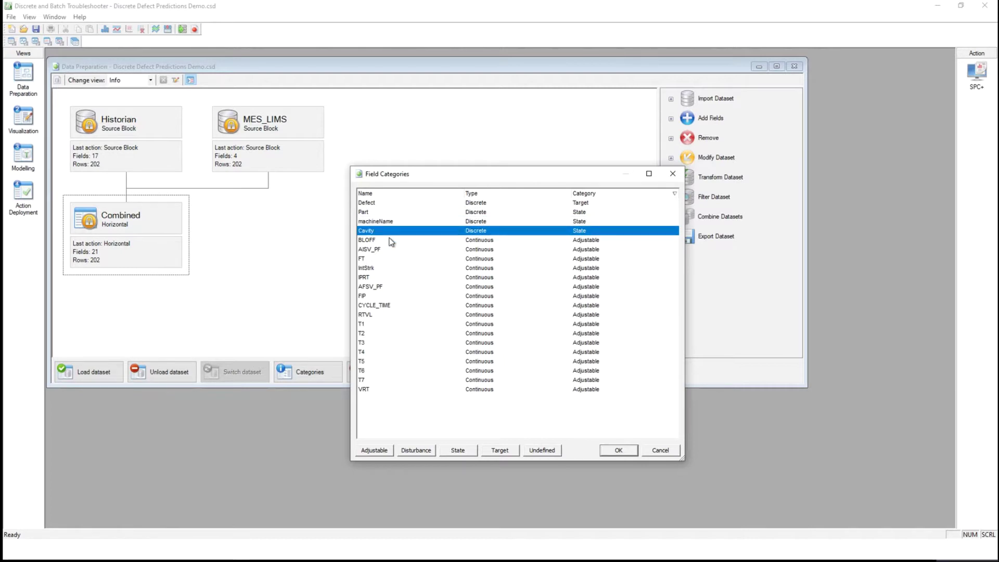
left_click_drag(587, 241, 605, 390)
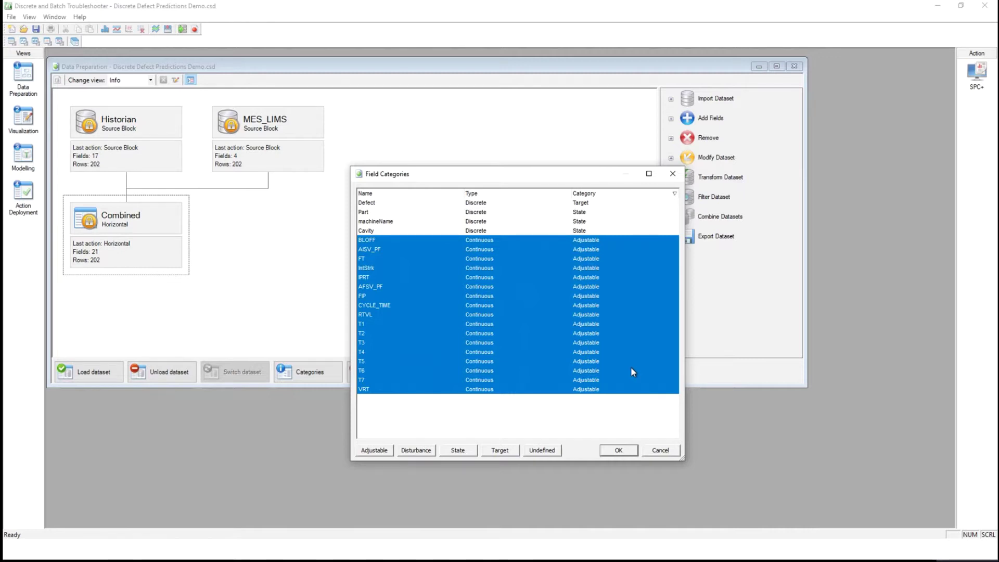
Accept the field categories and drop the existing classification model to rebuild it.
left_click(616, 451)
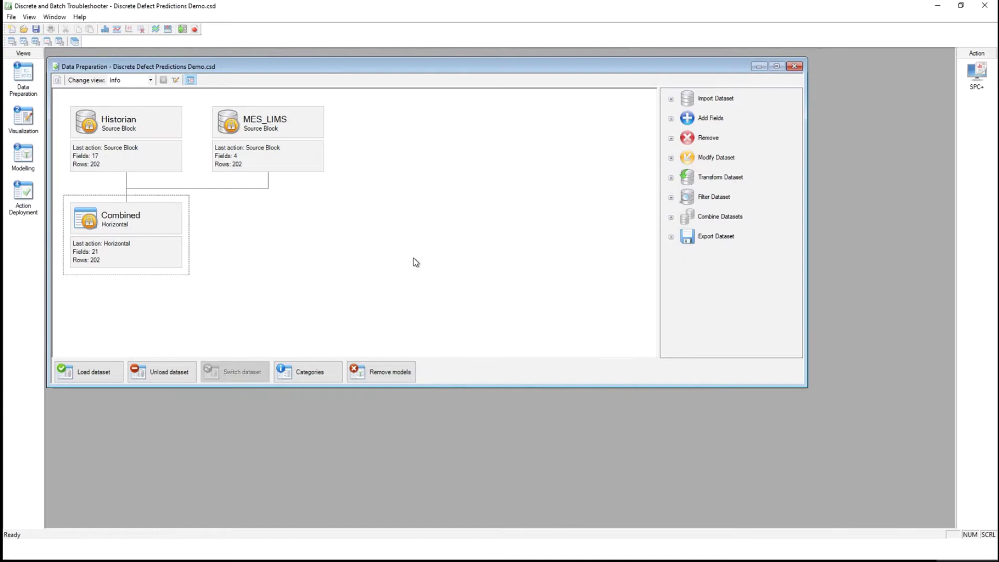
left_click(27, 154)
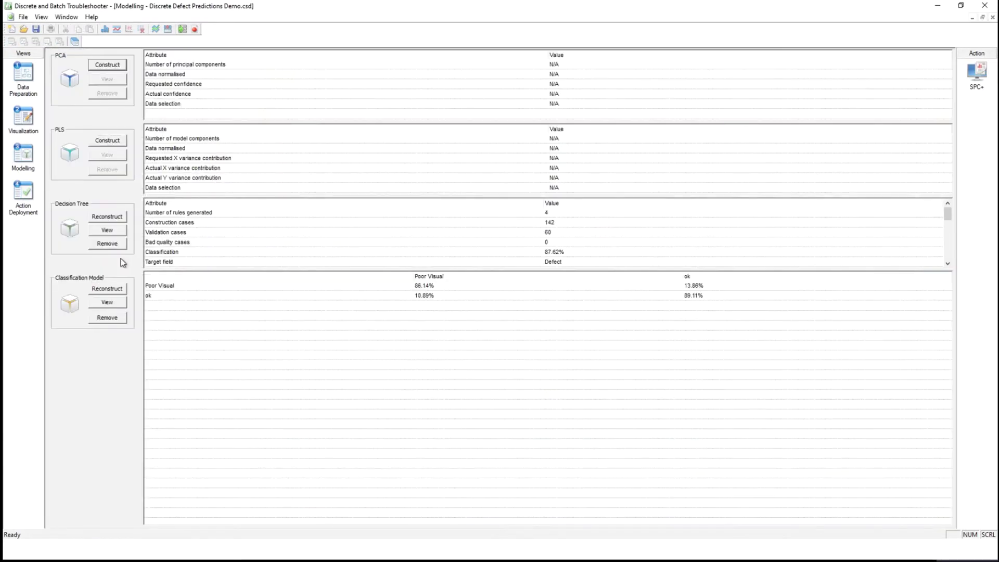
left_click(108, 290)
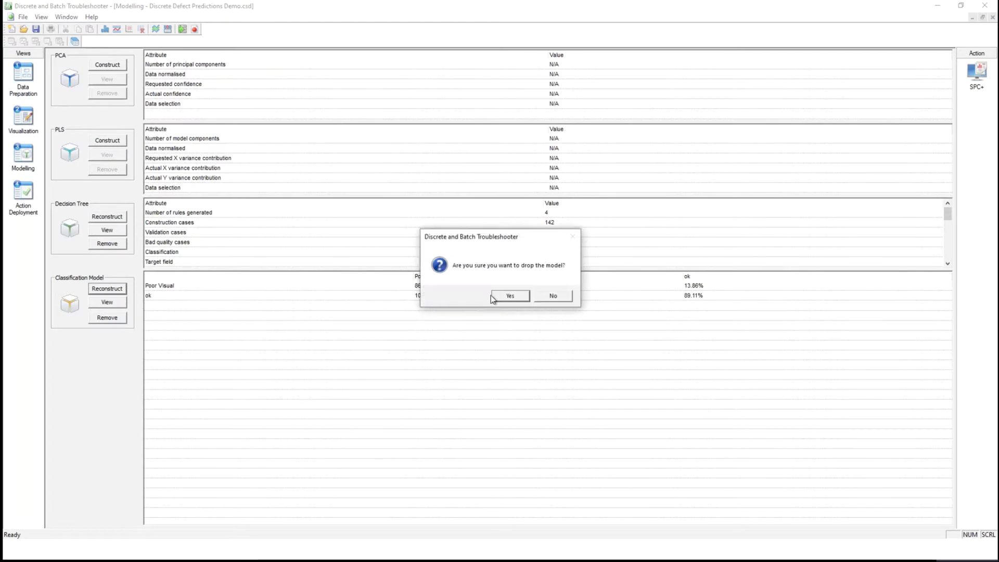
left_click(507, 295)
Build the model from the 17 inputs AFSV_PF to VRT with Defect as target.
left_click_drag(469, 149, 443, 124)
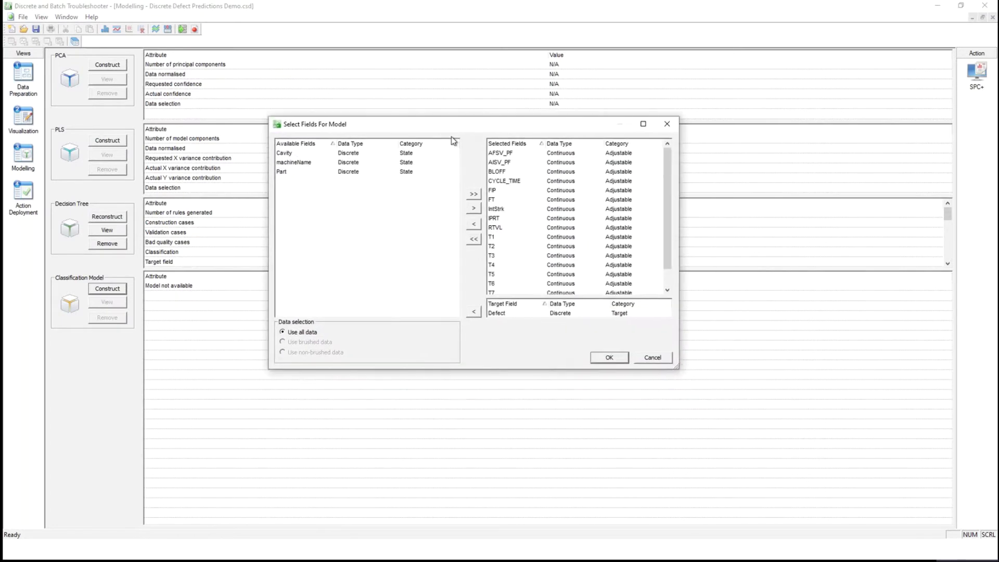
left_click_drag(675, 366, 726, 447)
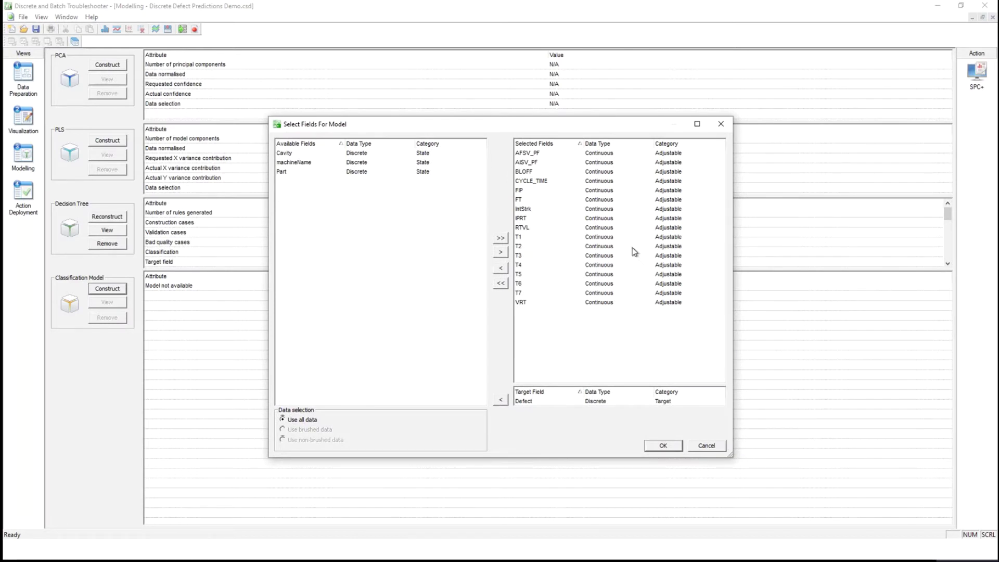
left_click_drag(533, 152, 573, 303)
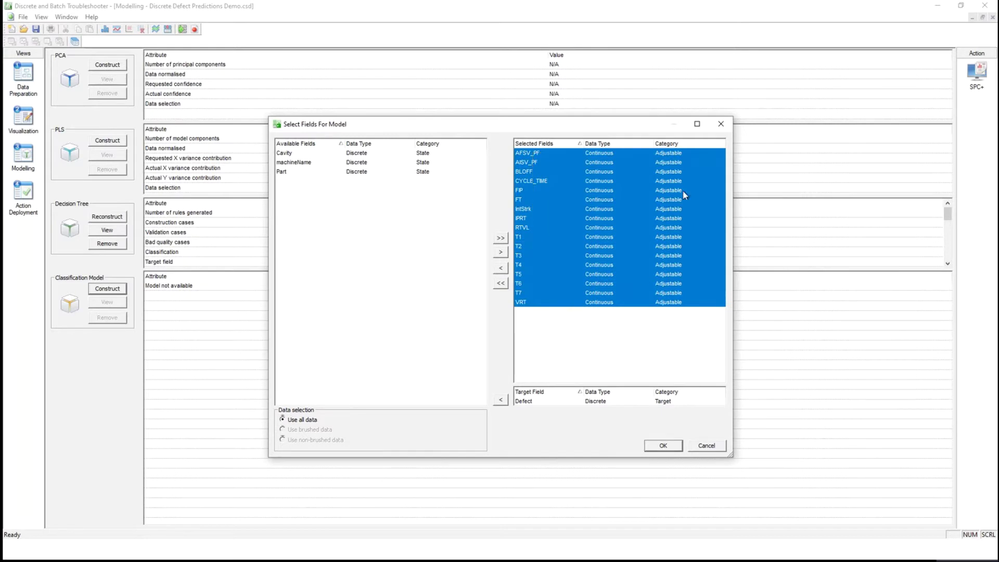
left_click(540, 404)
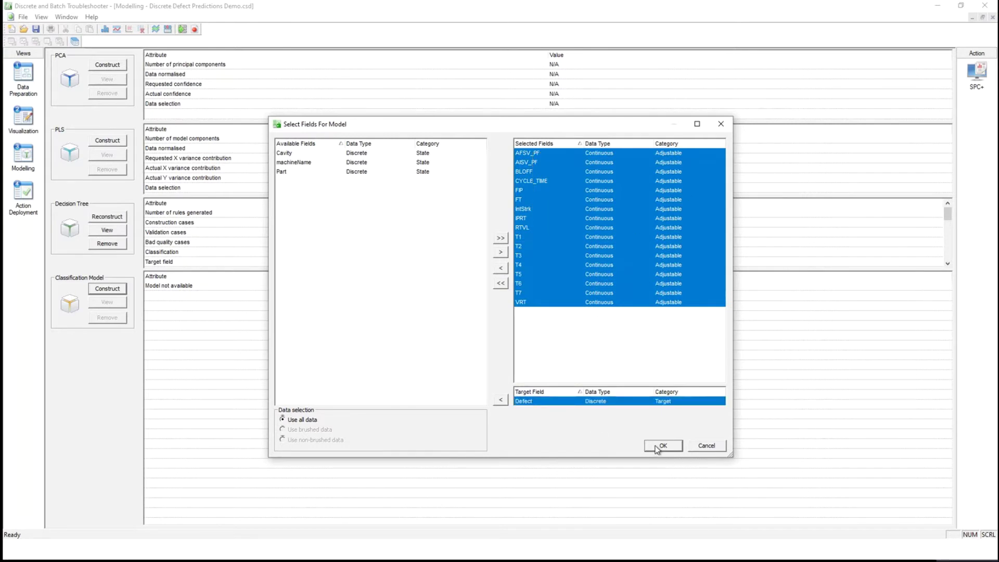
left_click(657, 446)
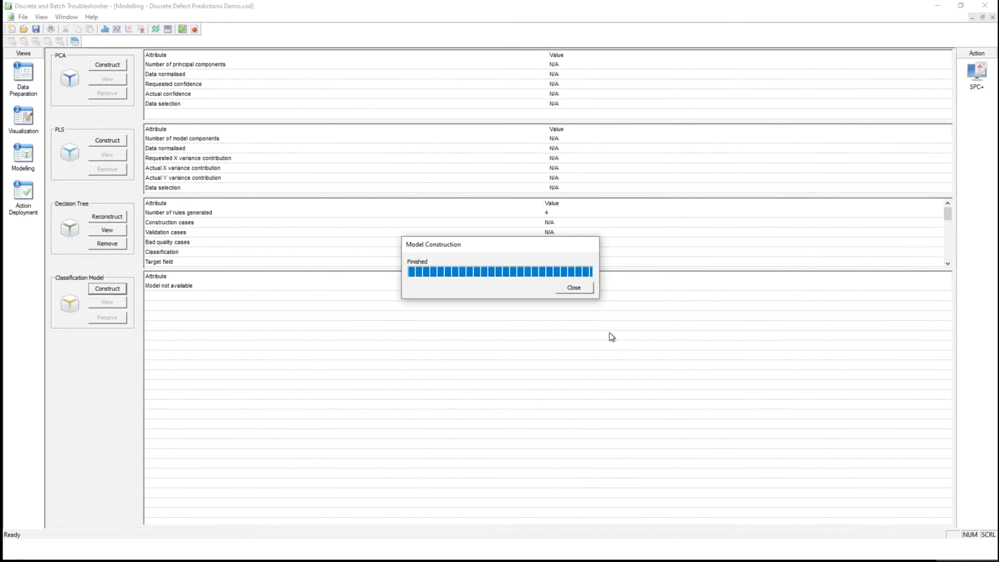
left_click(575, 289)
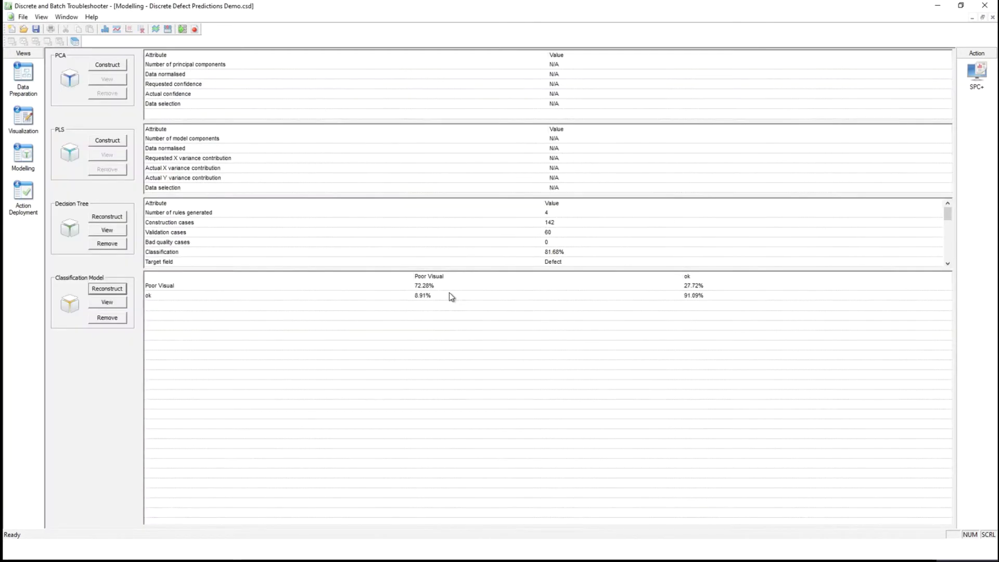
Review the Poor Visual and ok matrix rows, then start reconstructing the classification model.
left_click(402, 286)
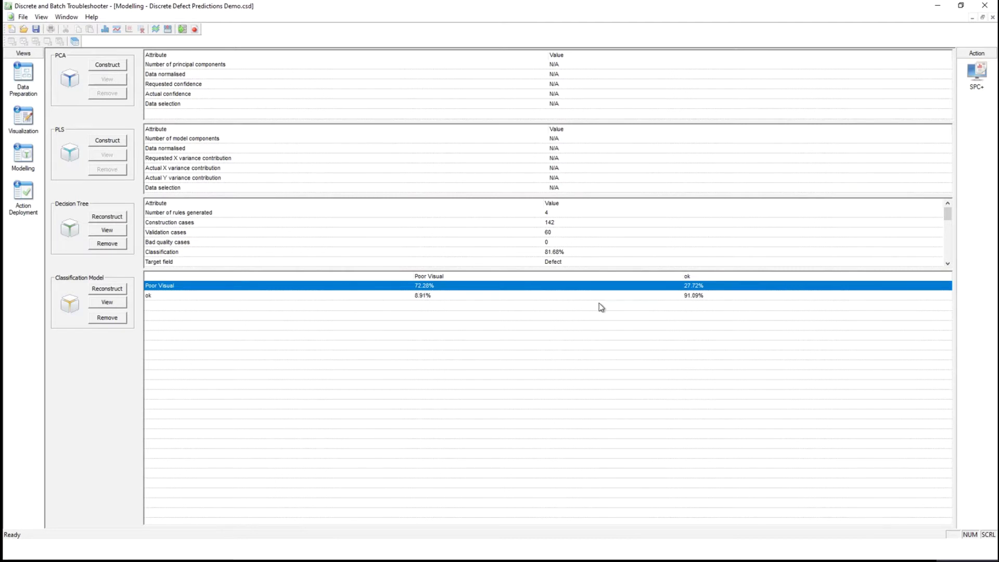
left_click(694, 297)
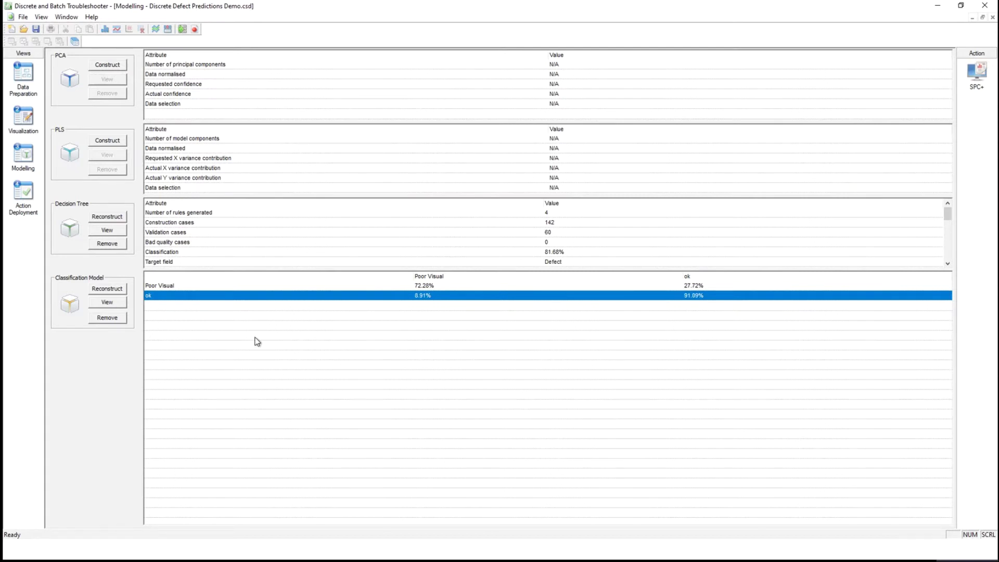
left_click(110, 290)
Drop the old model and rebuild it with the same field selection.
left_click(496, 301)
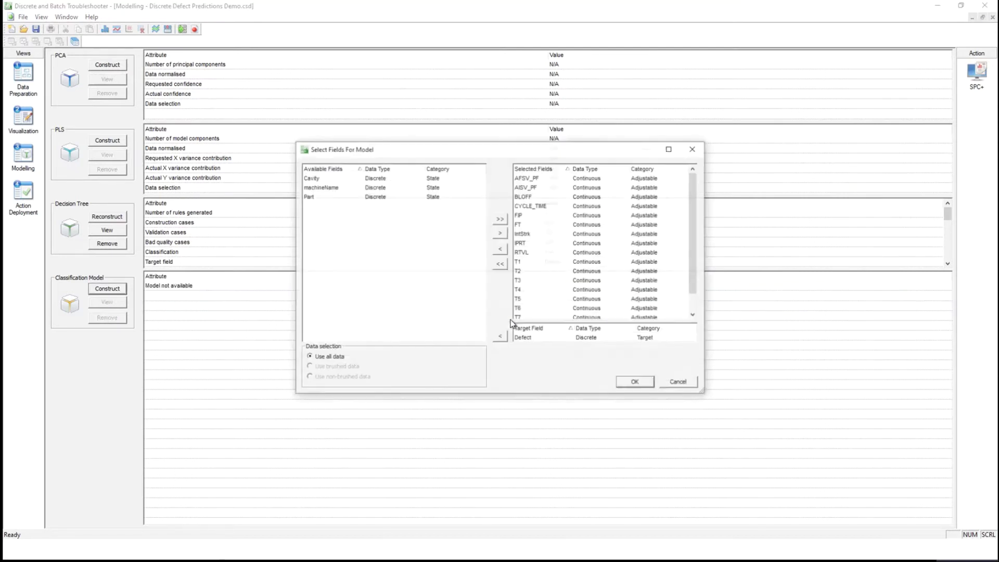
left_click(634, 383)
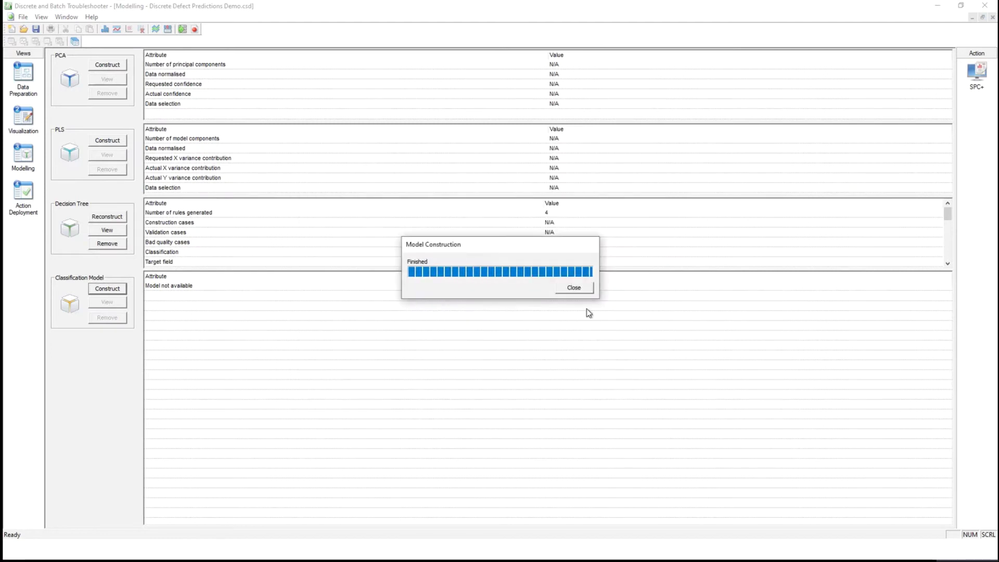
left_click(574, 288)
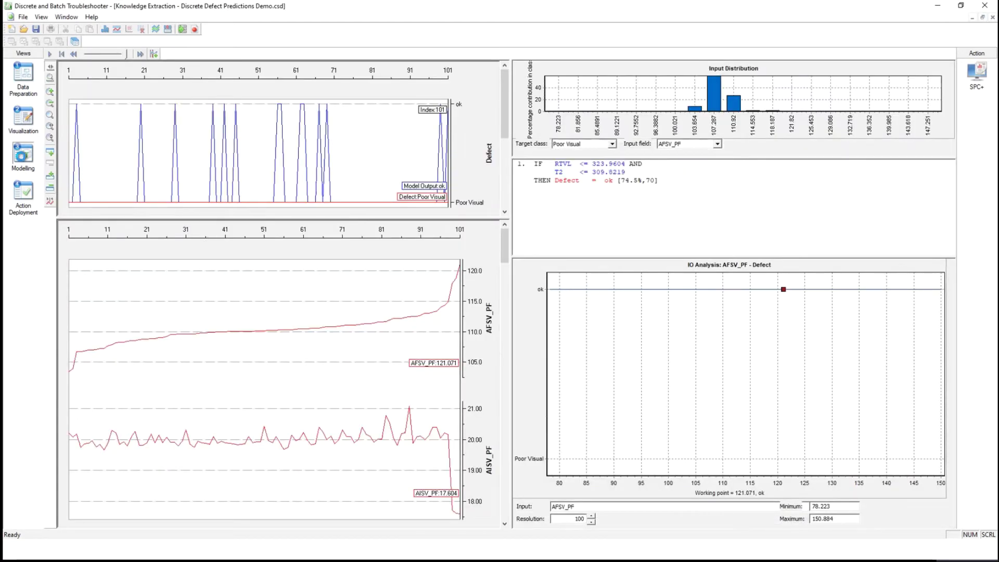
Compare the new Poor Visual (87.13%) and ok results, then bring up the deployment blueprint.
left_click(24, 152)
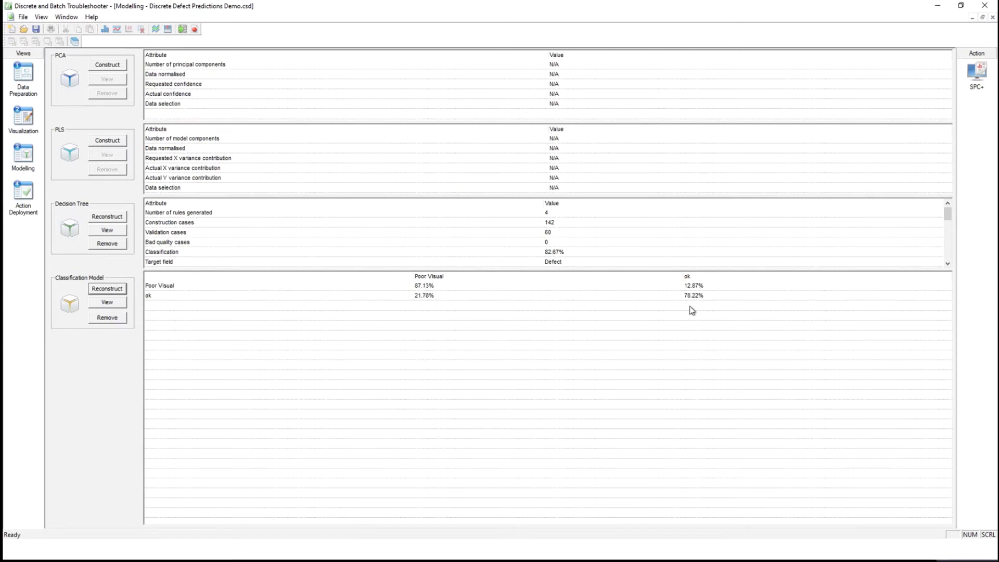
left_click(702, 297)
left_click(699, 287)
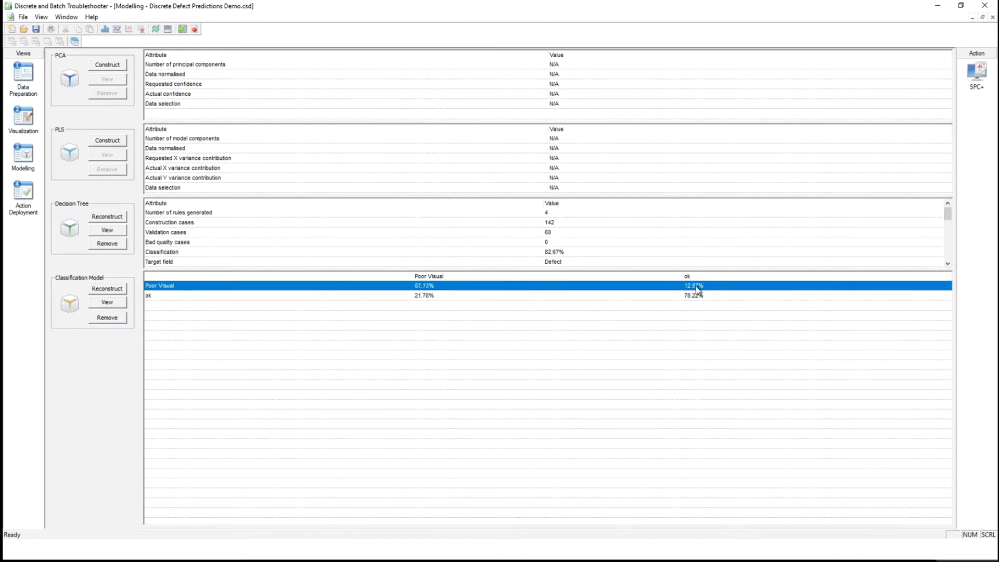
left_click(613, 296)
left_click(427, 288)
left_click(23, 195)
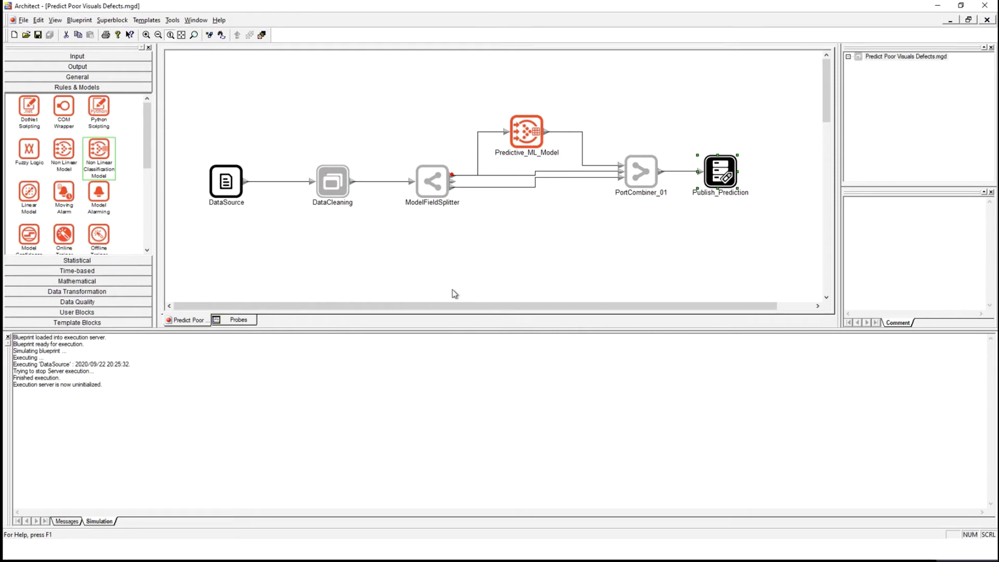
left_click(525, 135)
double_click(524, 134)
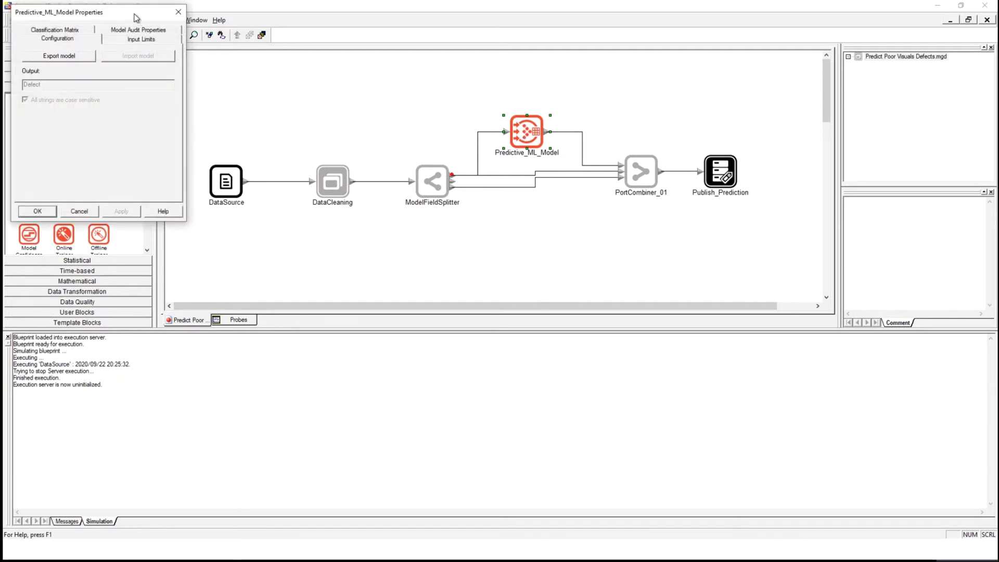
left_click_drag(136, 12, 585, 220)
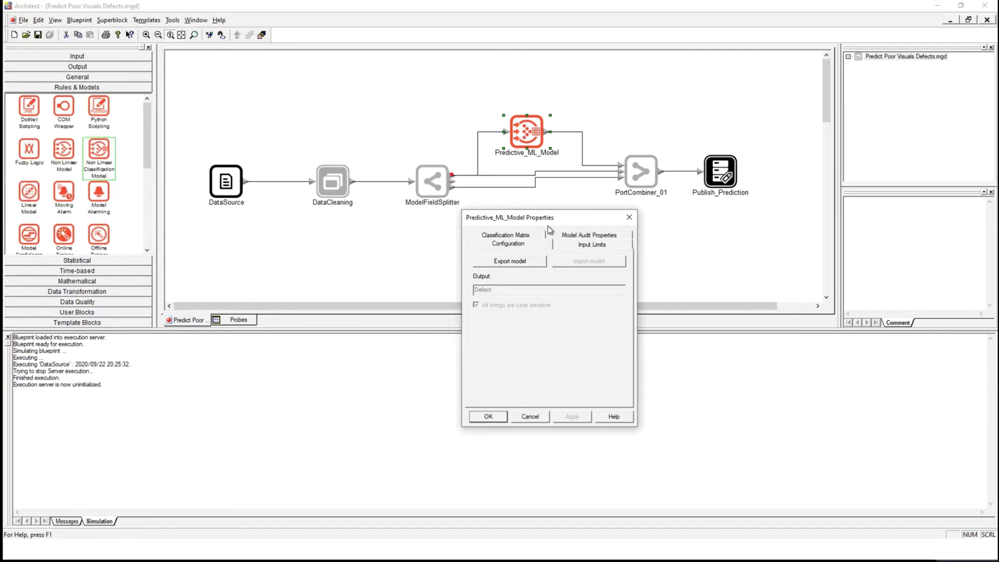
left_click(513, 237)
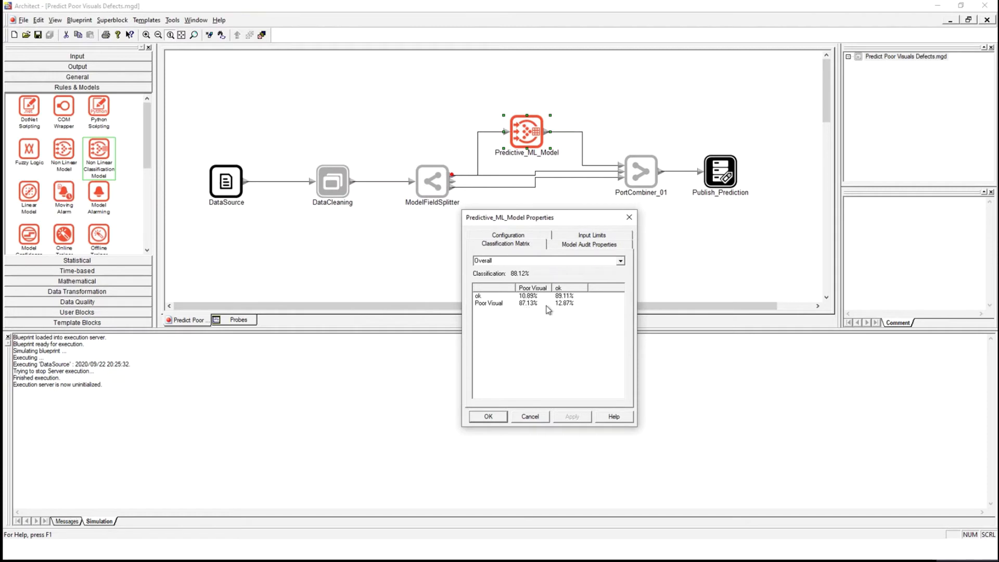
left_click(530, 417)
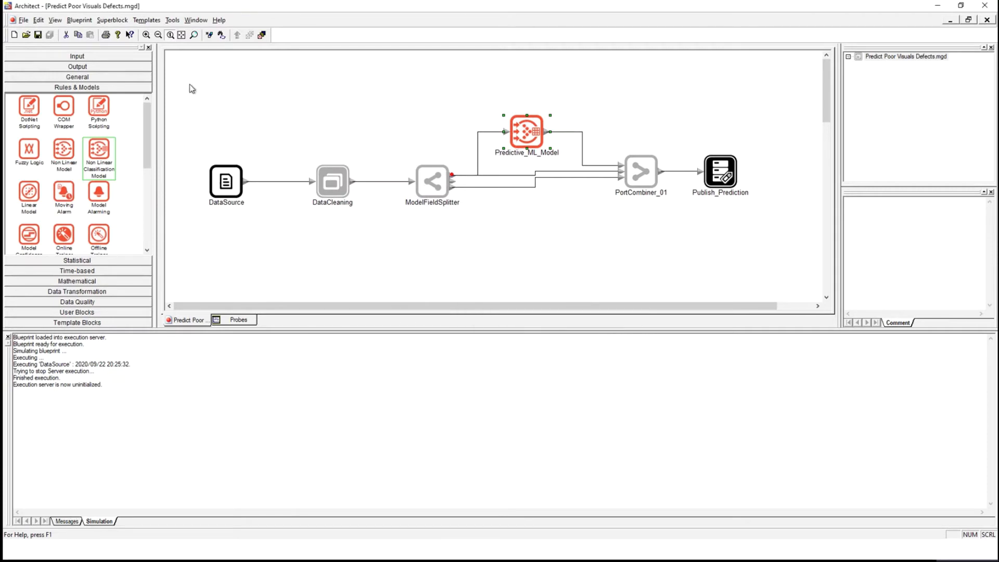
left_click_drag(192, 89, 277, 245)
double_click(721, 185)
left_click(235, 101)
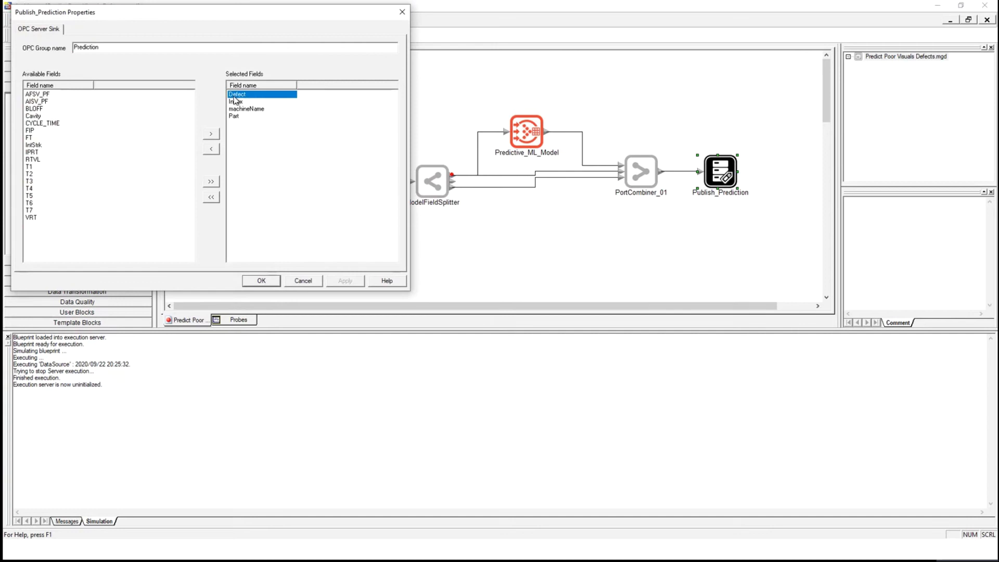
left_click(235, 115)
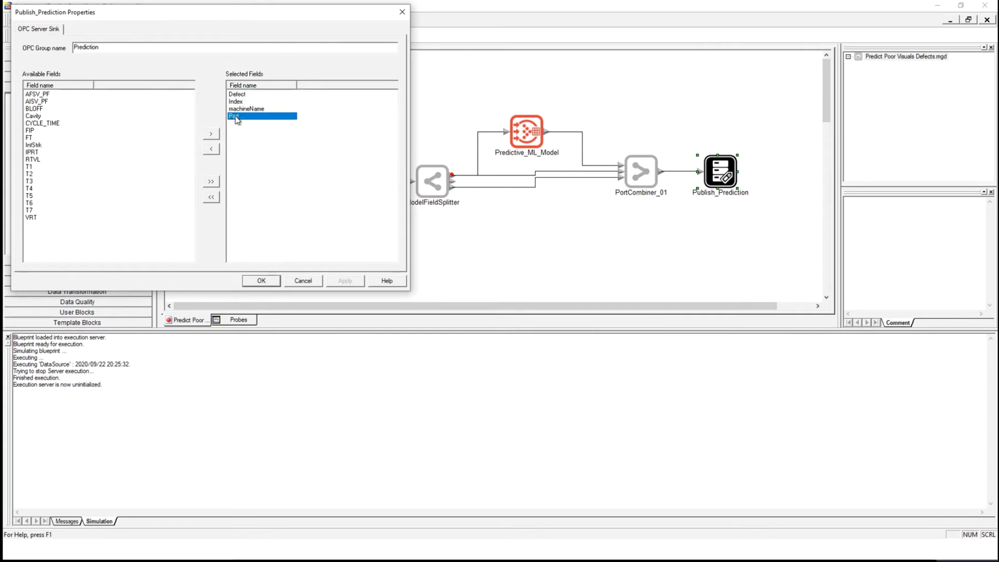
left_click(308, 282)
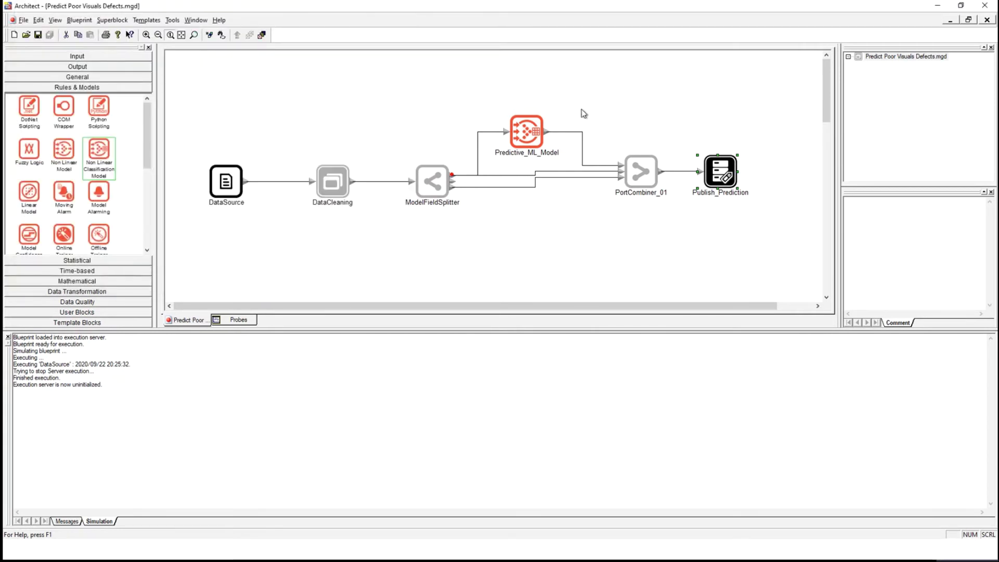
Launch Action Object Manager, select the Predict Poor Visuals Defects server, and switch to MatrikonOPC Explorer.
key("super")
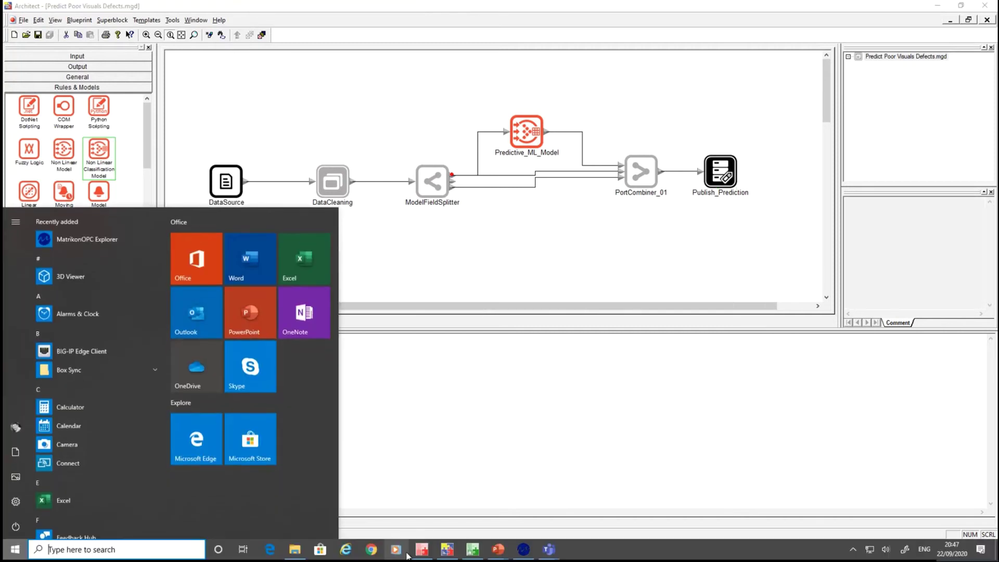
left_click(409, 550)
left_click(165, 62)
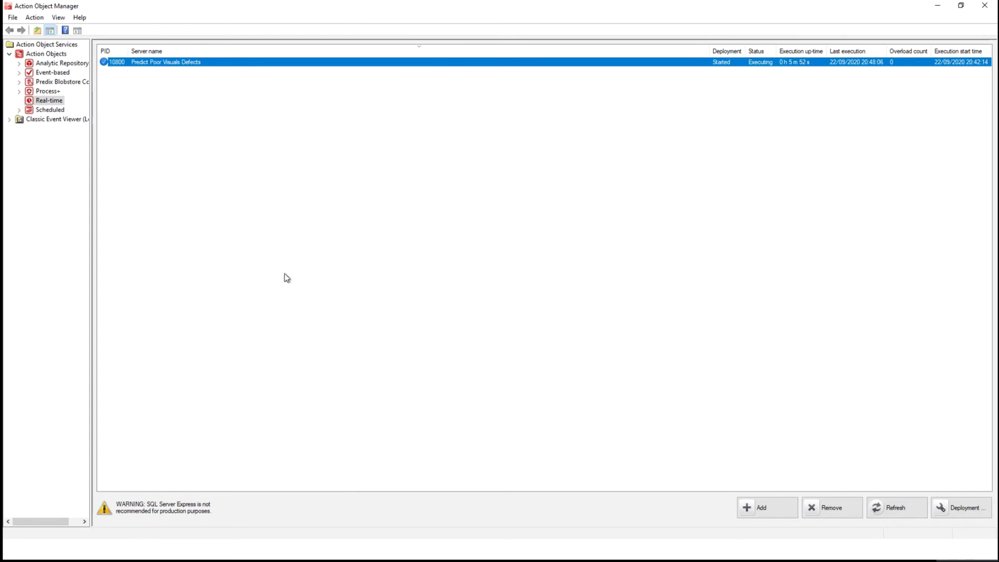
key("alt+Tab")
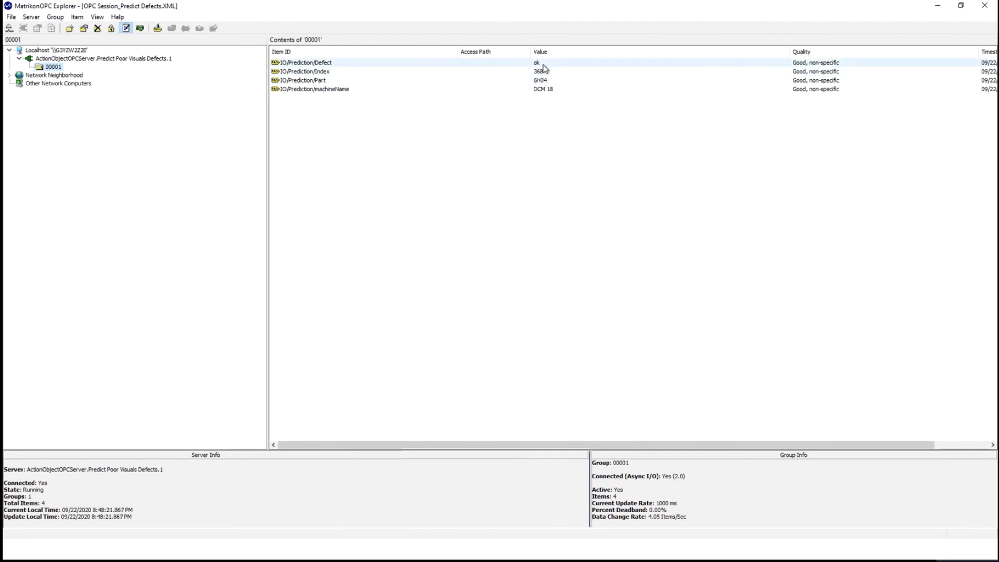
left_click(447, 73)
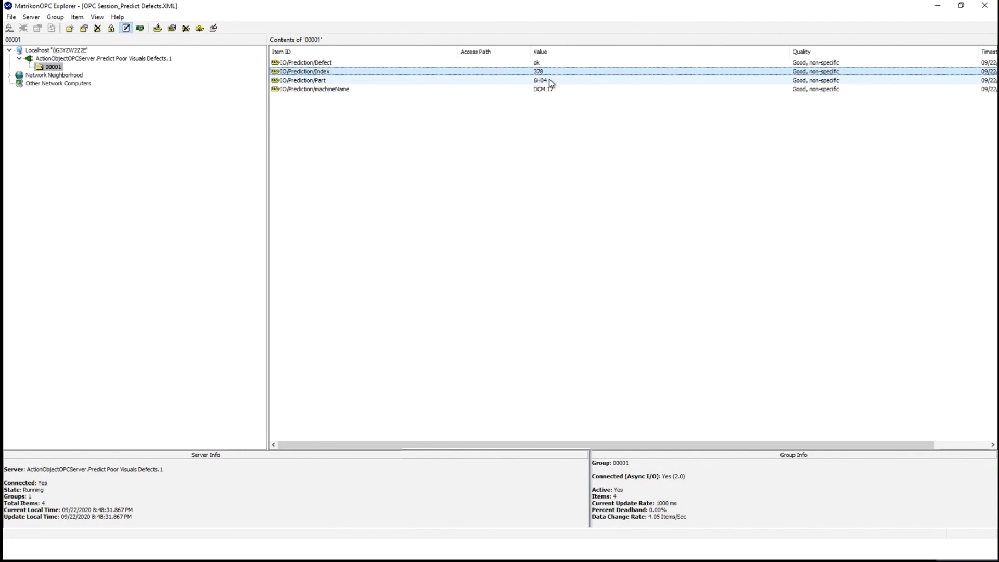
left_click(549, 89)
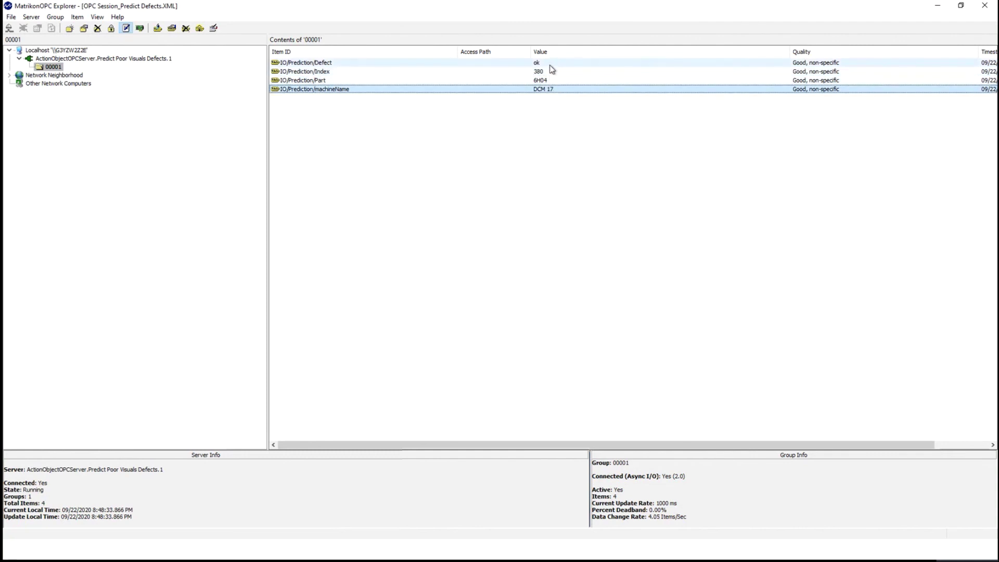
left_click(552, 63)
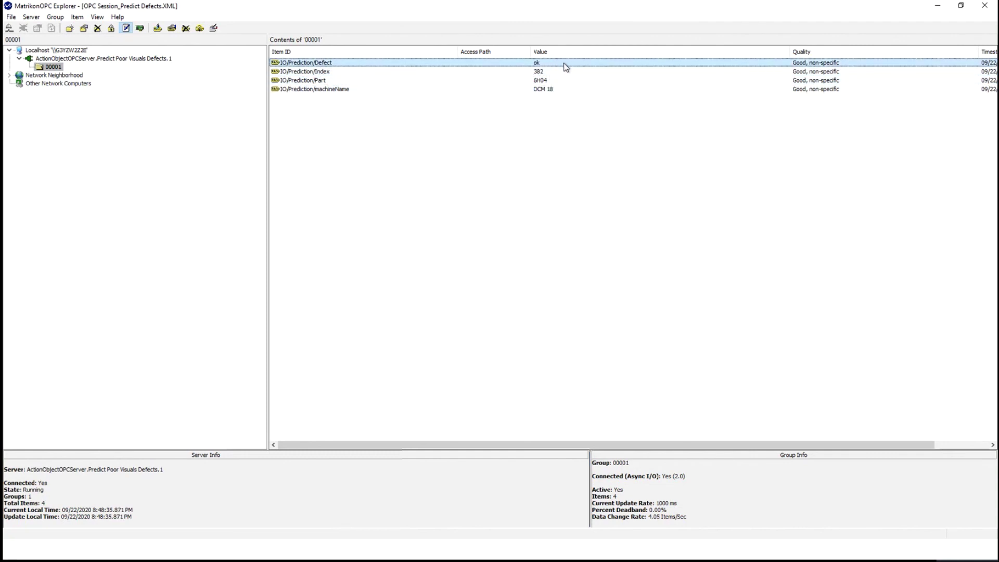